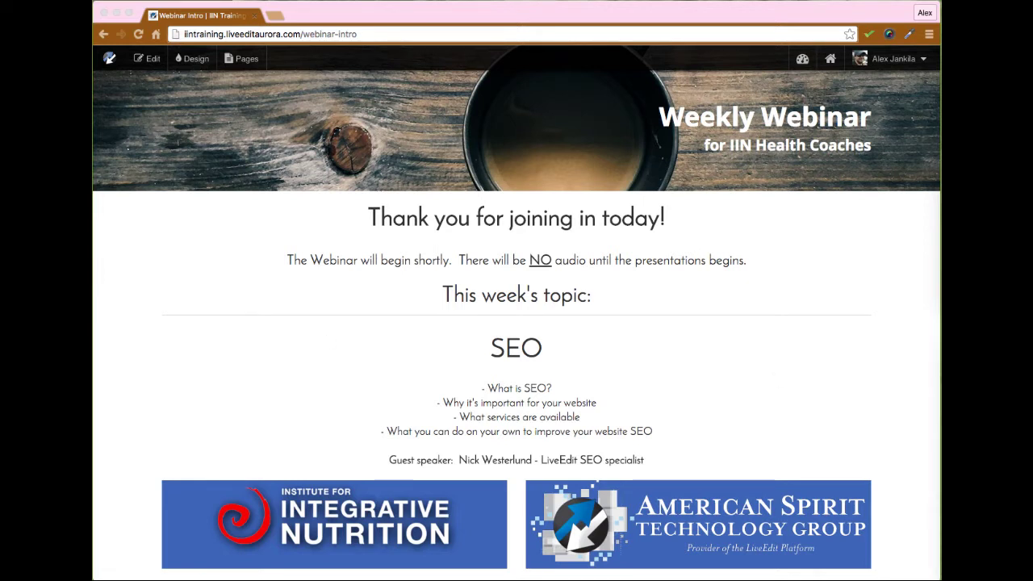
- Minimize and restore the RingCentral meeting window until the presenter's shared screen shows
left_click(592, 462)
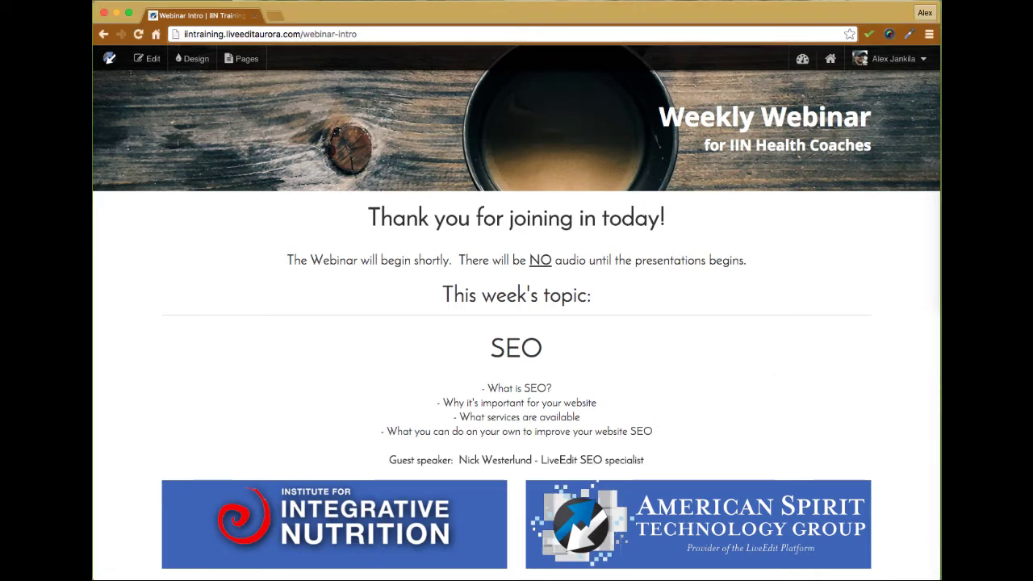
key("super+Tab")
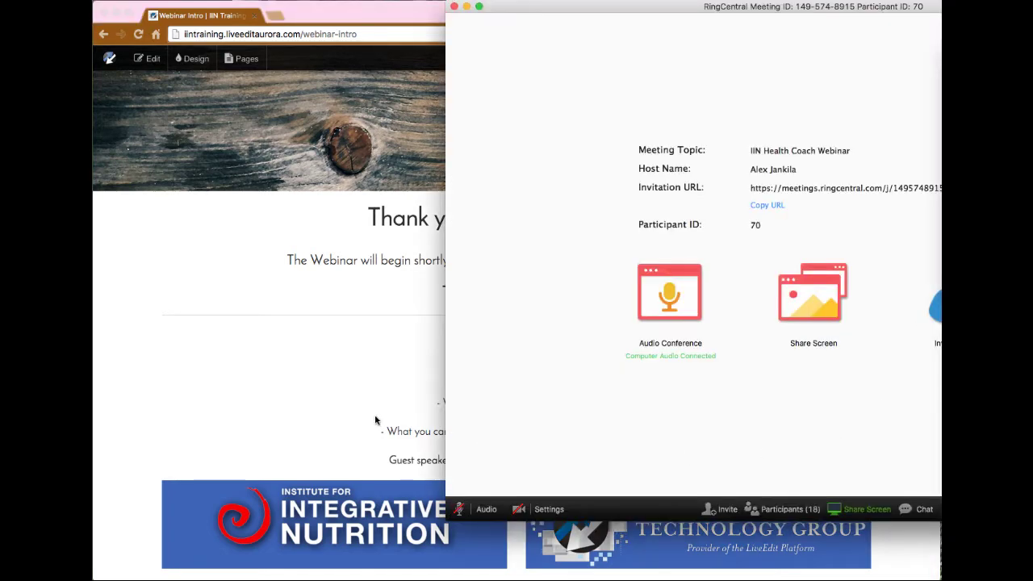
double_click(549, 9)
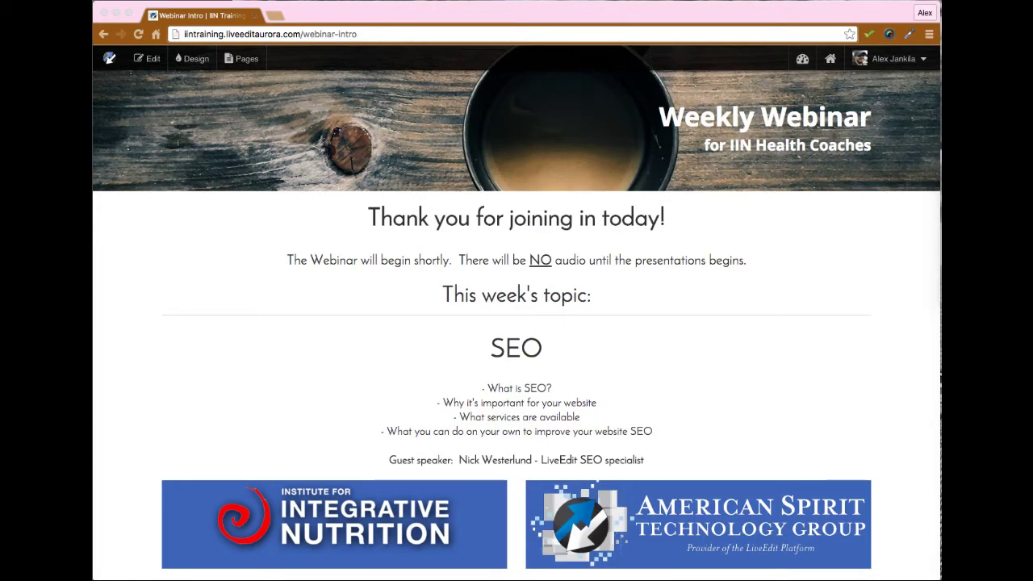
key("super+Tab")
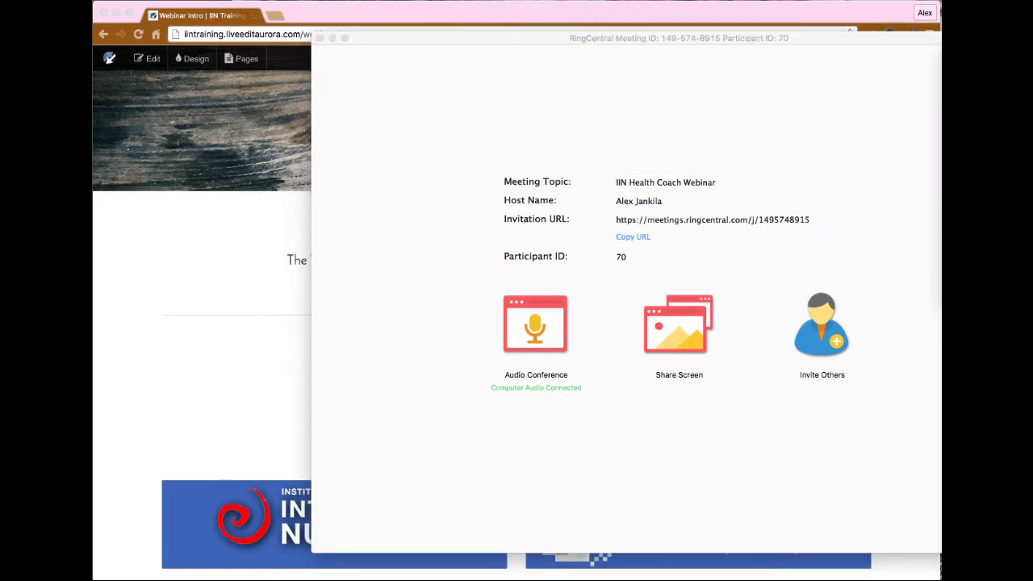
key("super+m")
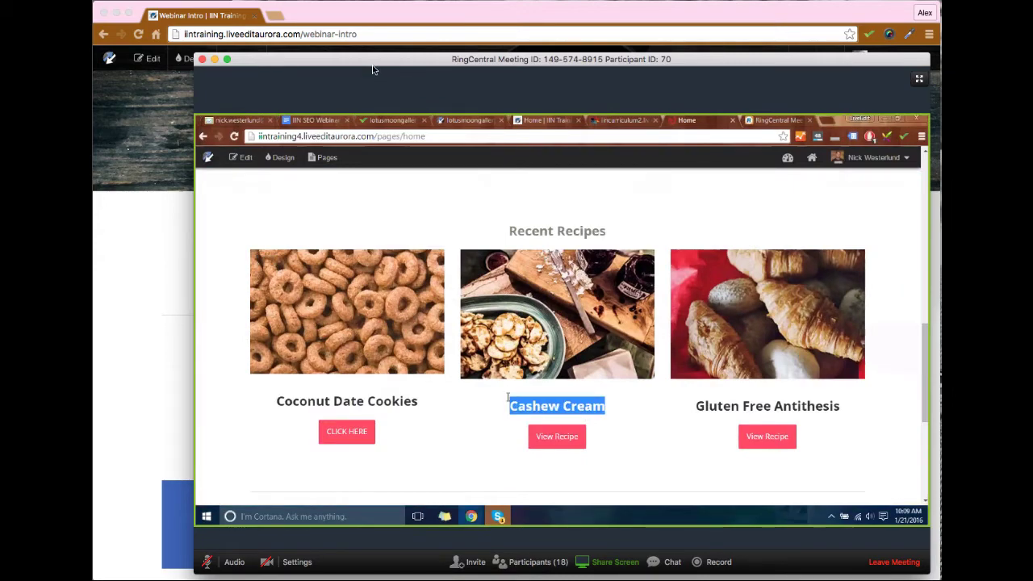
- Move the RingCentral window up-left and enlarge it to scale up the shared site
left_click_drag(373, 61, 269, 6)
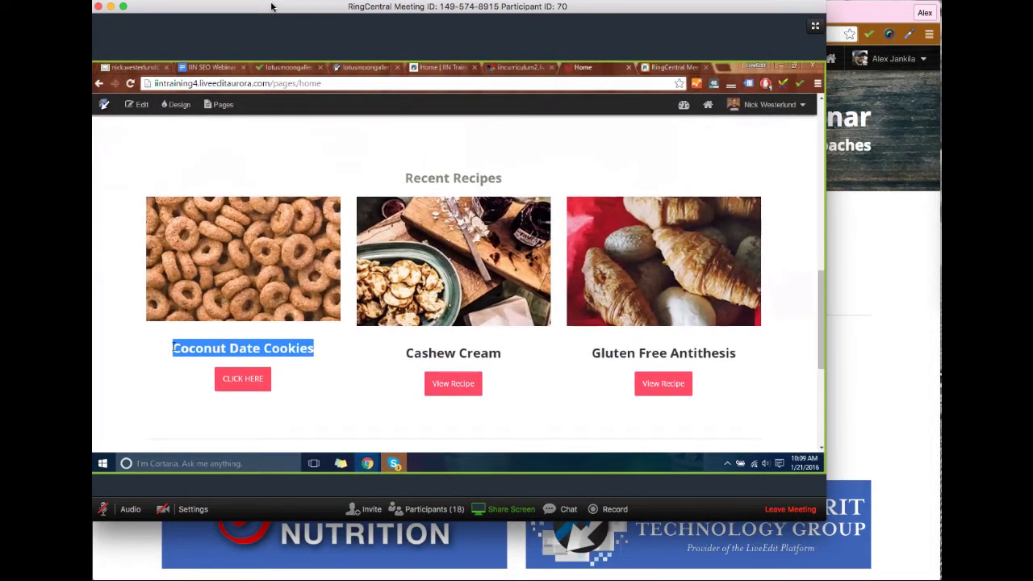
left_click_drag(825, 520, 942, 580)
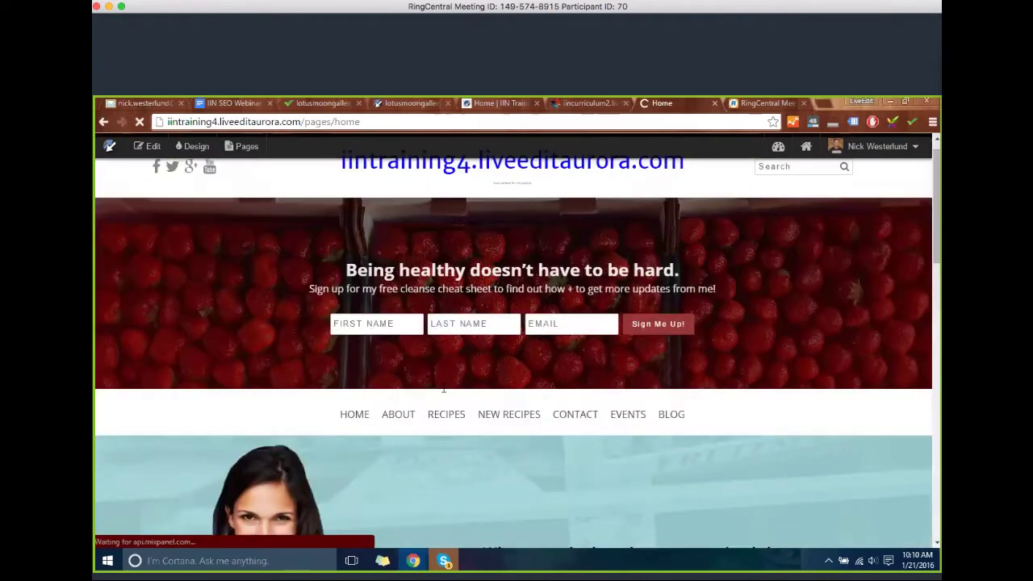
scroll(383, 436, "down", 3)
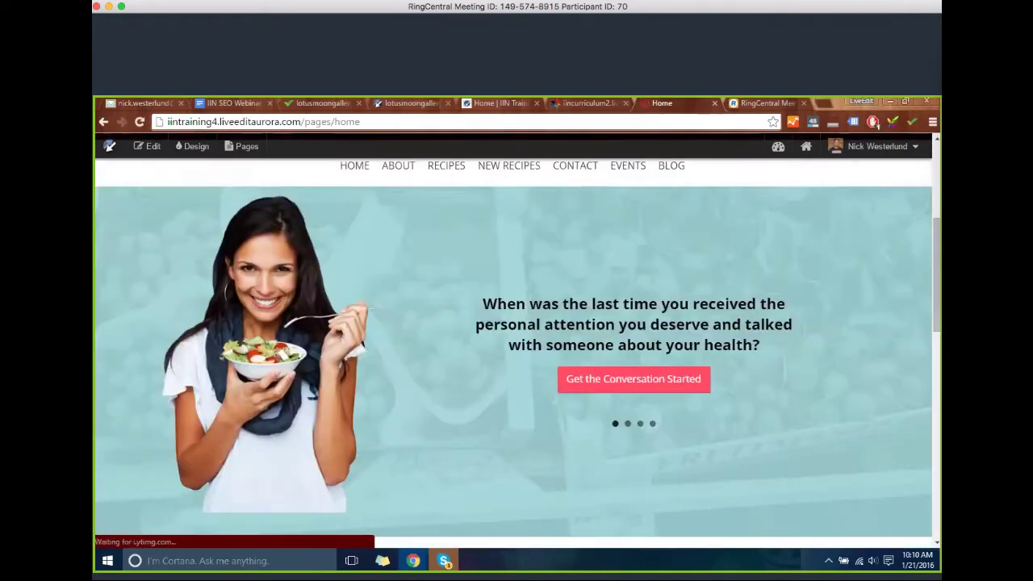
- Highlight the home page slider headline, browse the page, then go to the my-training page
left_click_drag(488, 302, 767, 345)
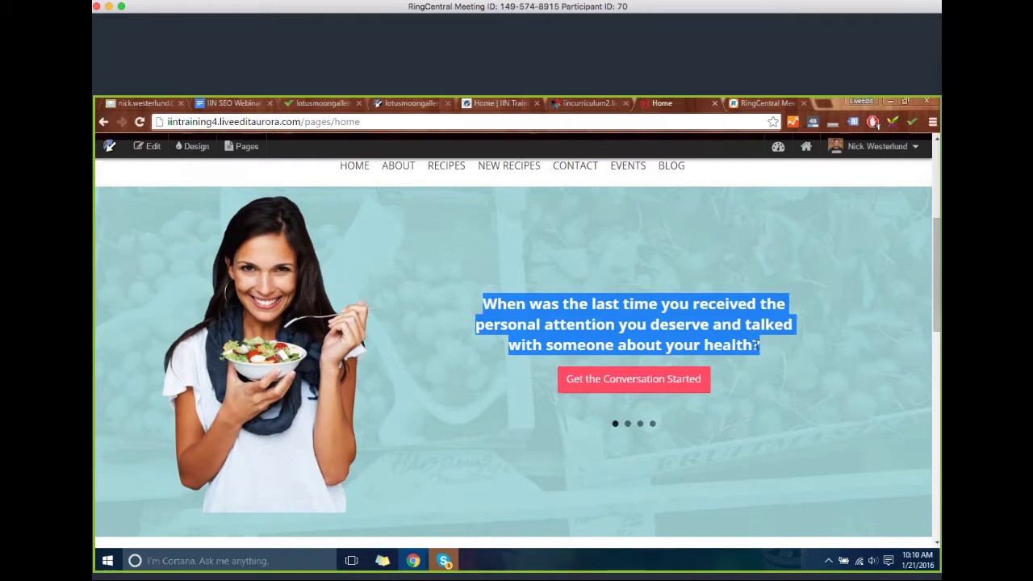
scroll(452, 356, "up", 1)
scroll(447, 353, "down", 5)
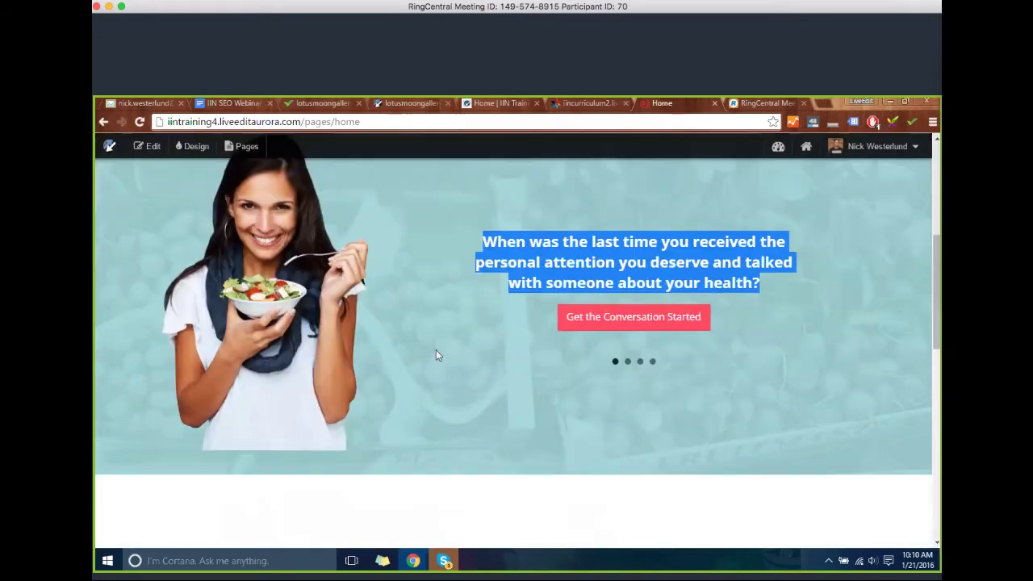
scroll(452, 358, "down", 2)
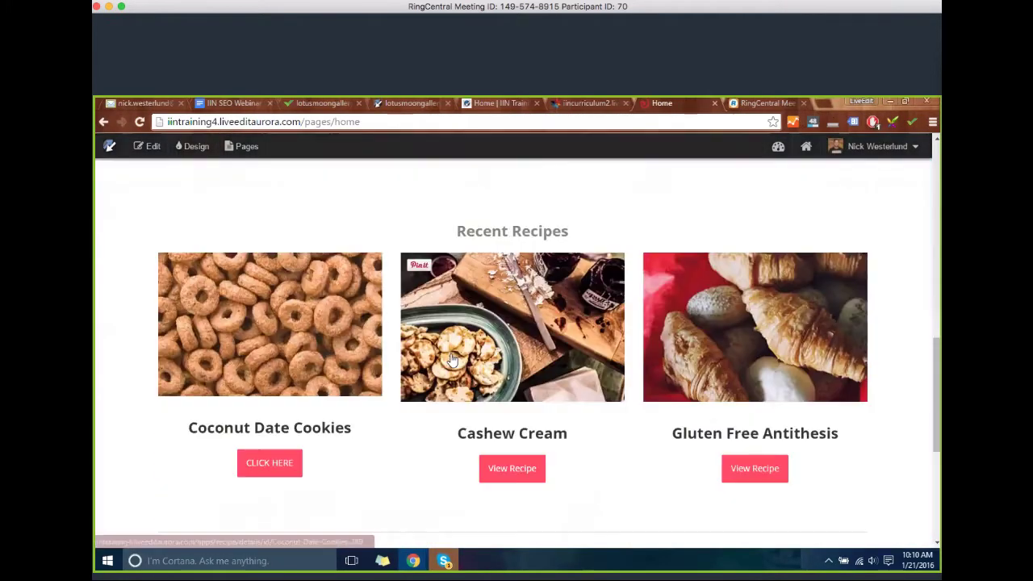
scroll(481, 358, "up", 8)
mouse_move(388, 278)
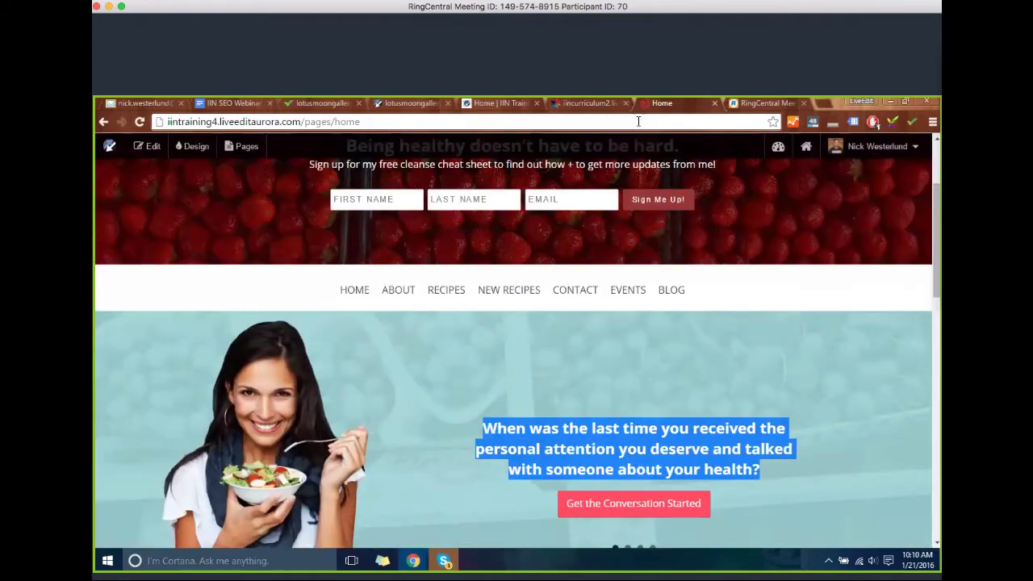
left_click(616, 105)
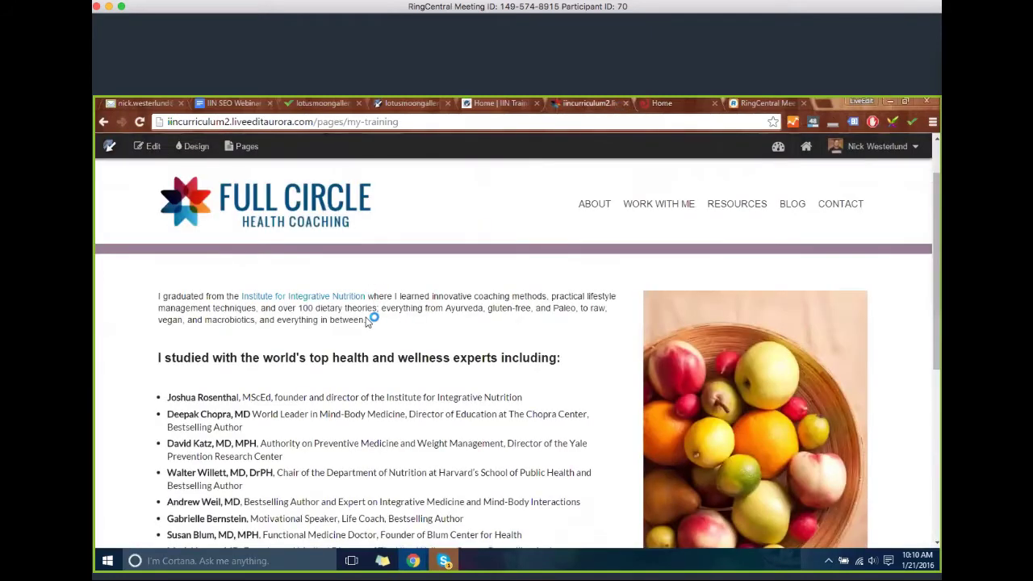
left_click(153, 148)
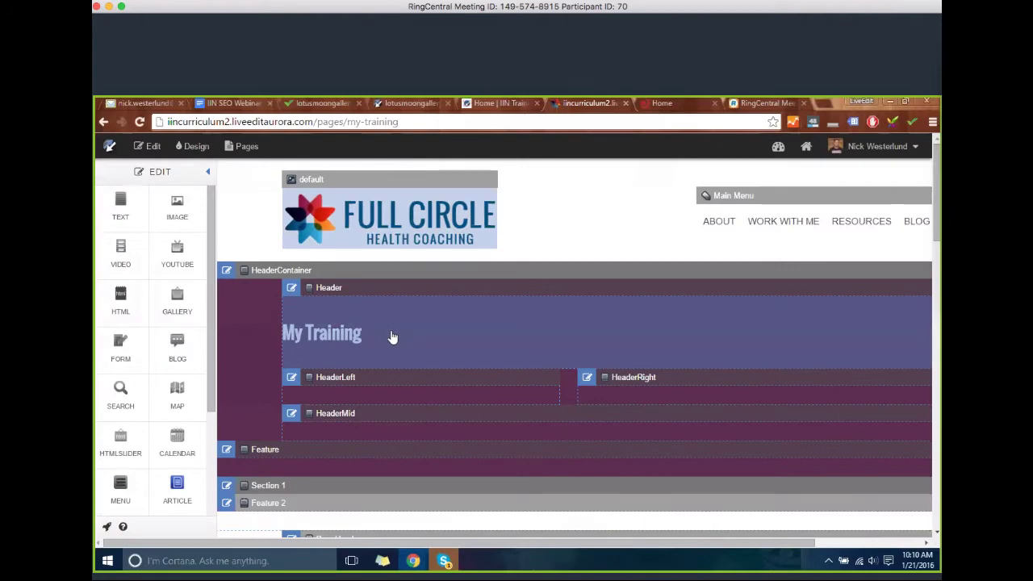
left_click(373, 295)
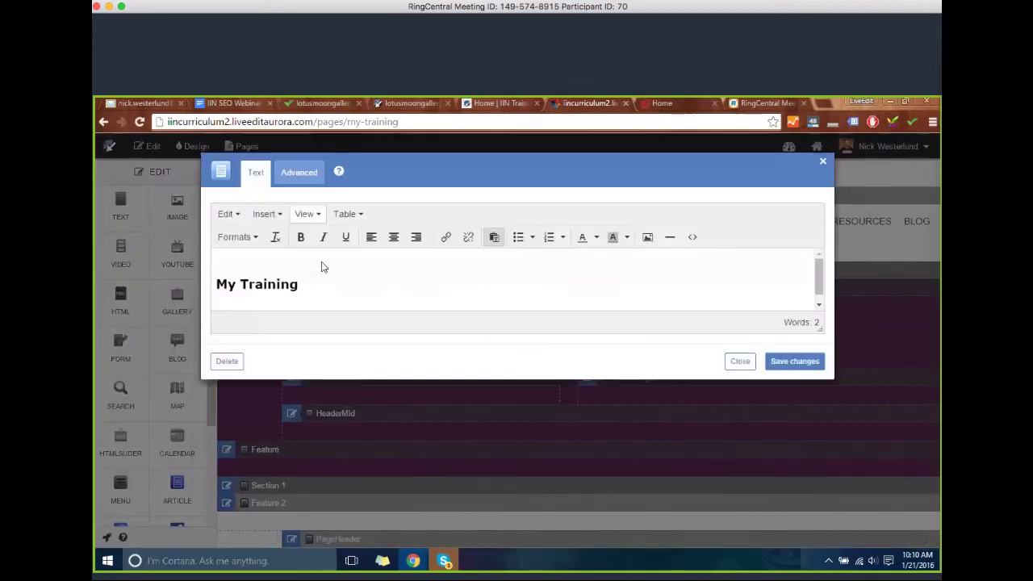
left_click(739, 362)
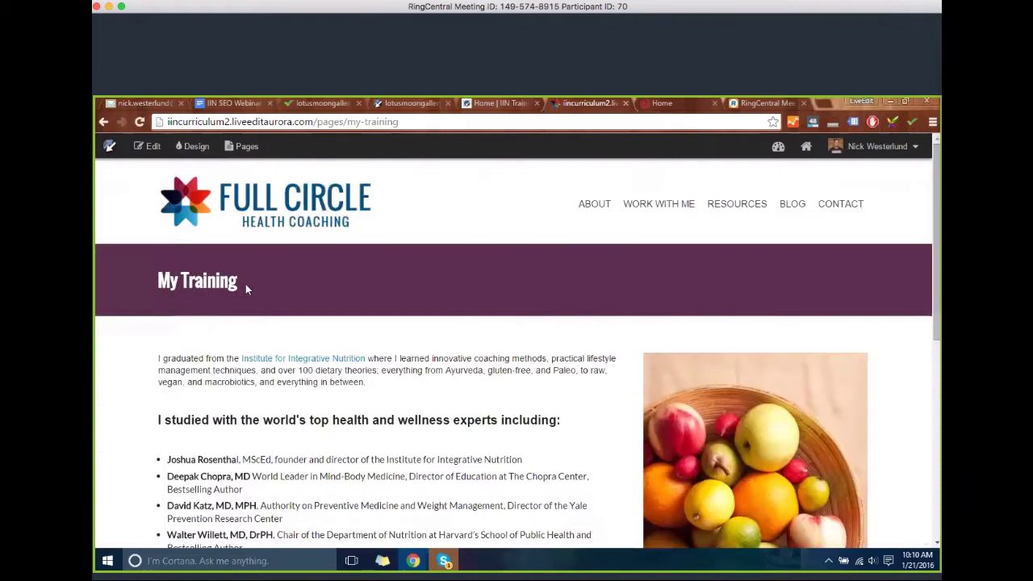
left_click_drag(247, 284, 158, 286)
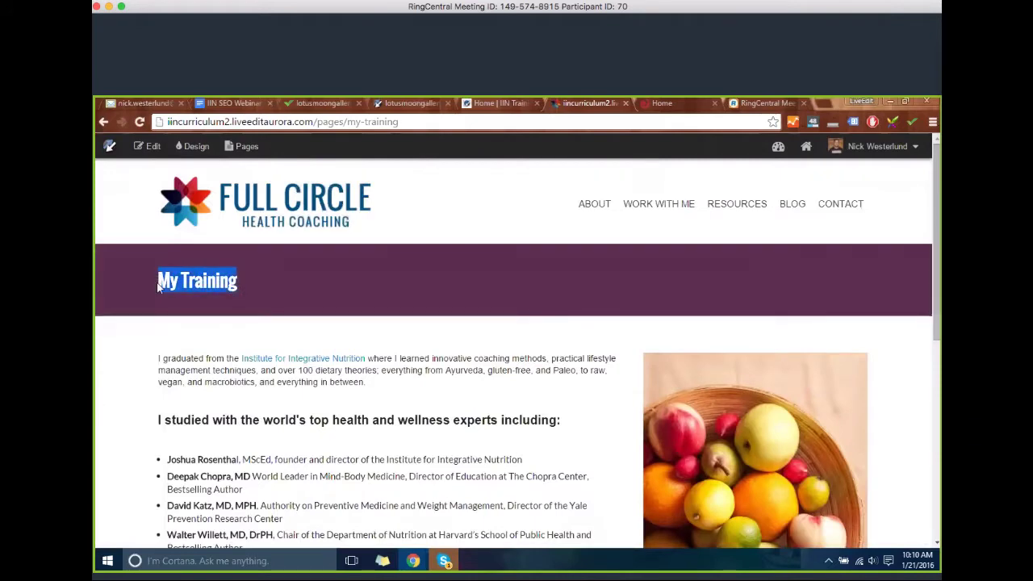
left_click(250, 283)
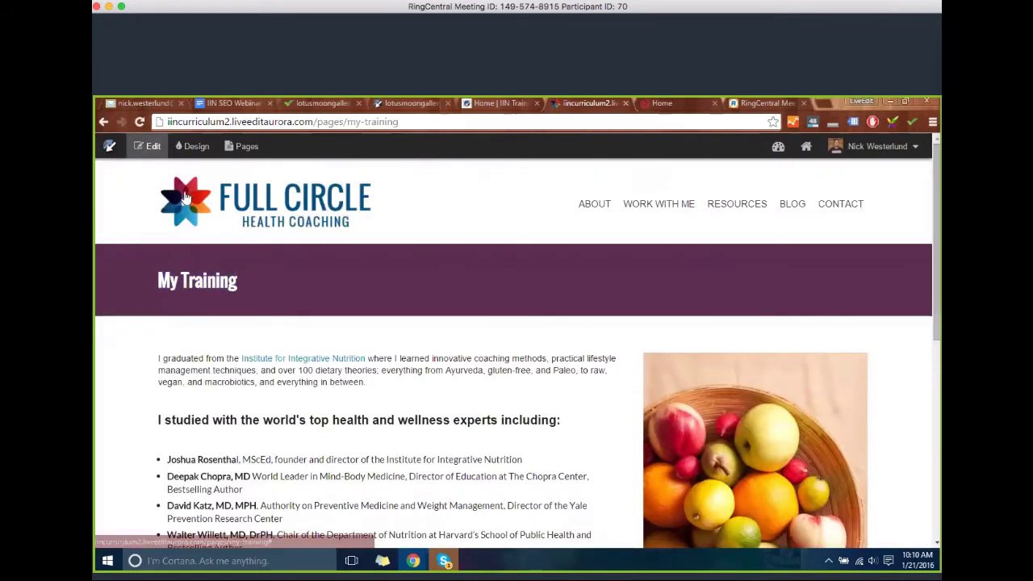
left_click(148, 146)
double_click(342, 337)
triple_click(269, 284)
left_click(243, 278)
left_click_drag(297, 284, 215, 276)
left_click(246, 237)
mouse_move(257, 320)
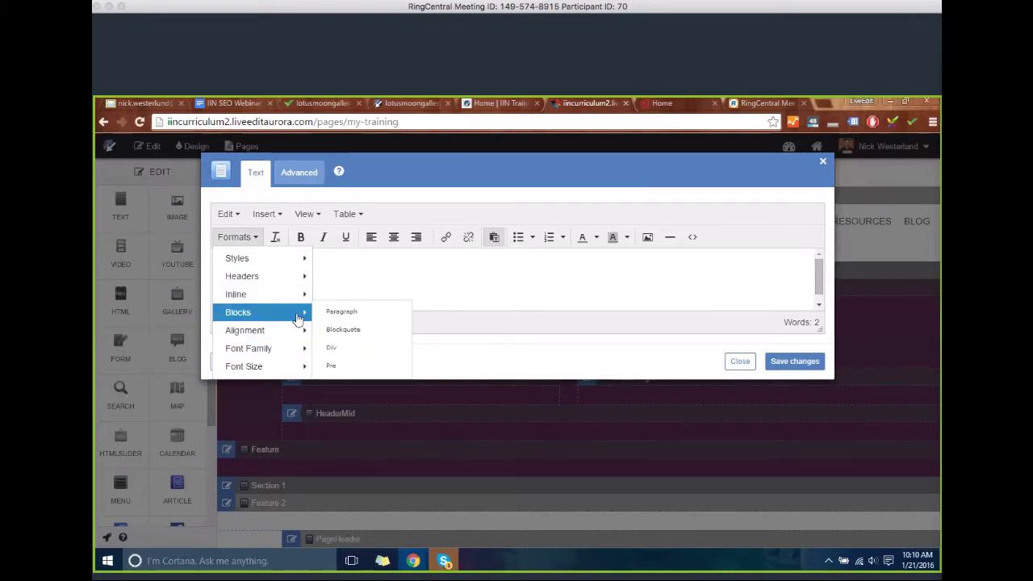
mouse_move(300, 276)
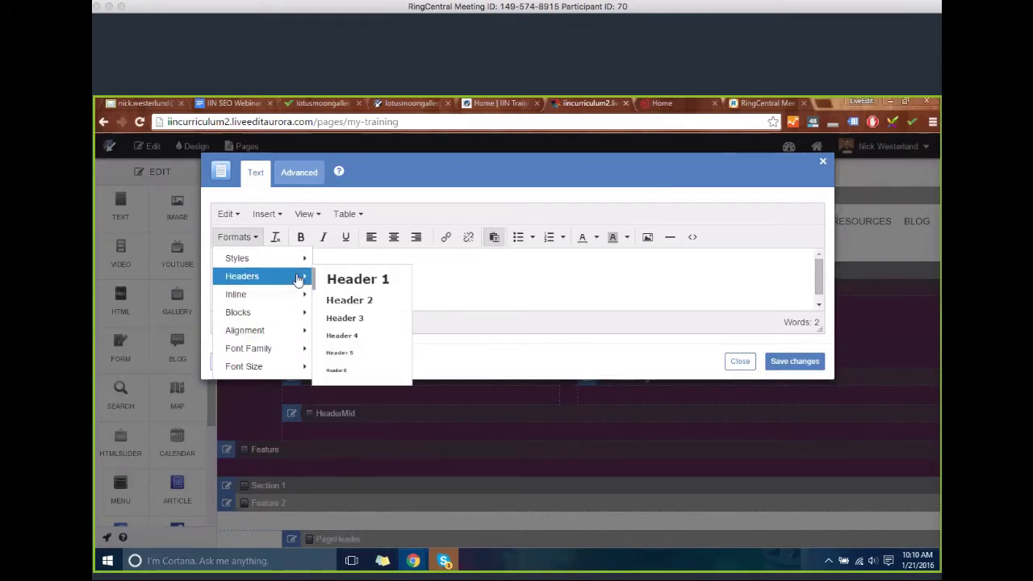
left_click(347, 280)
left_click_drag(345, 292, 218, 283)
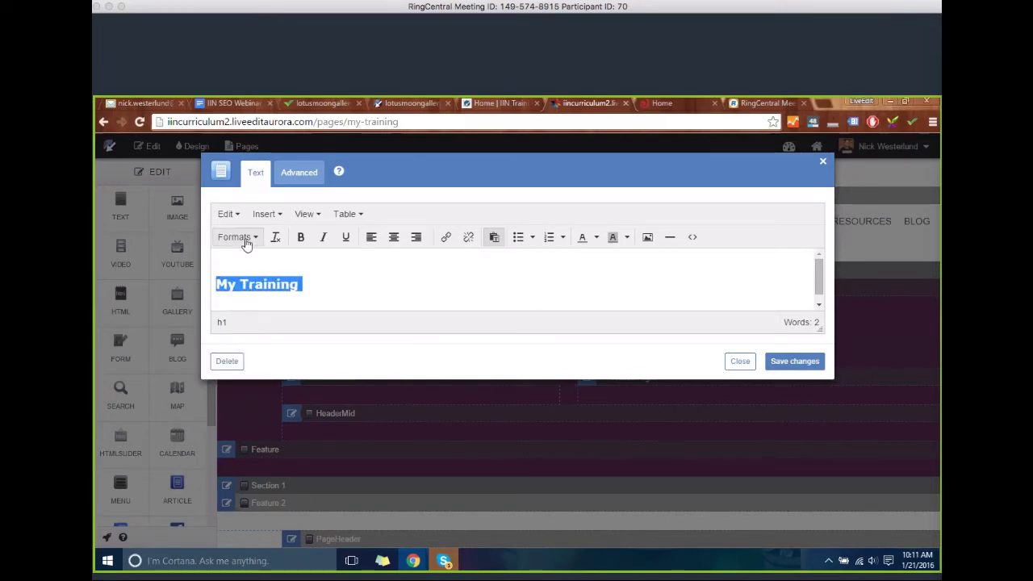
left_click(740, 361)
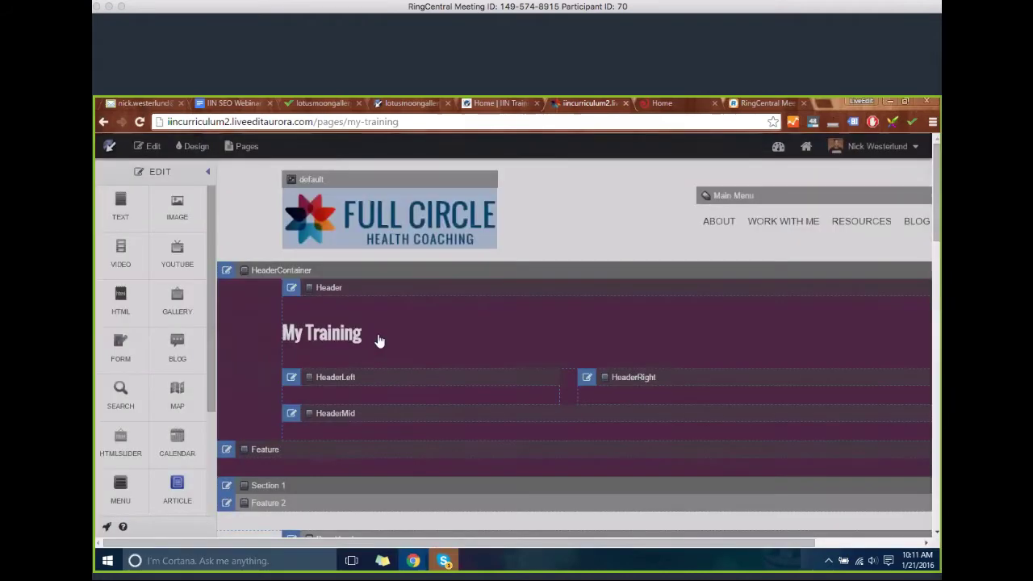
- Drag a TEXT widget into the Content block and type the heading 'Personal Training'
scroll(356, 353, "down", 3)
scroll(348, 351, "up", 1)
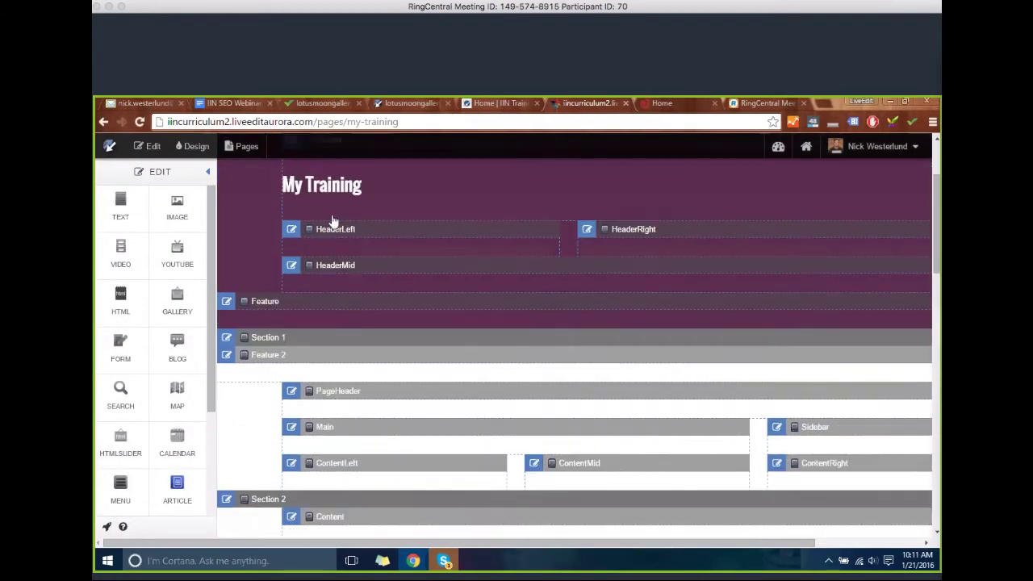
scroll(337, 221, "down", 1)
scroll(327, 210, "up", 1)
scroll(403, 315, "down", 4)
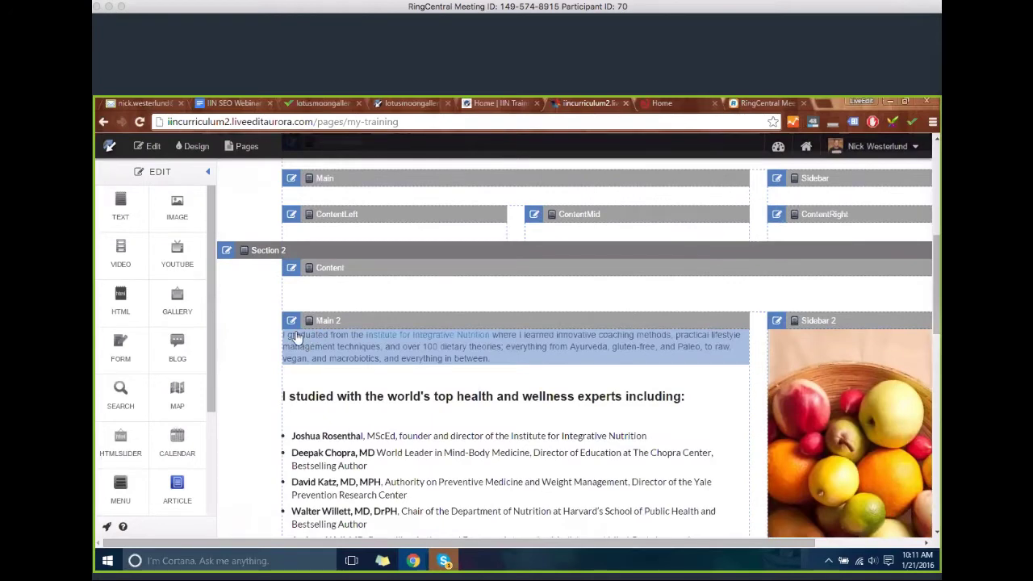
left_click_drag(121, 206, 339, 270)
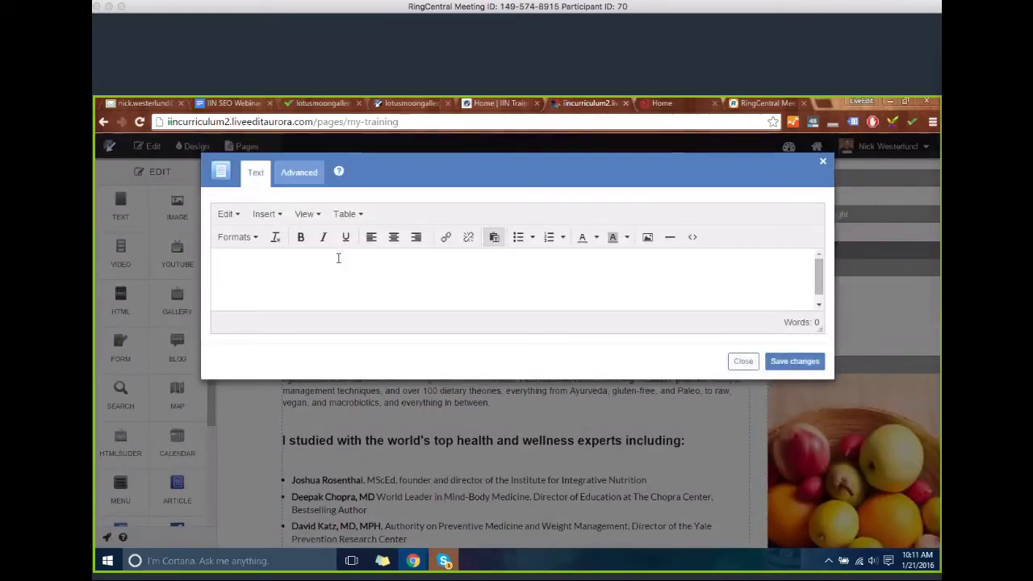
key("BackSpace")
key("BackSpace")
key("BackSpace")
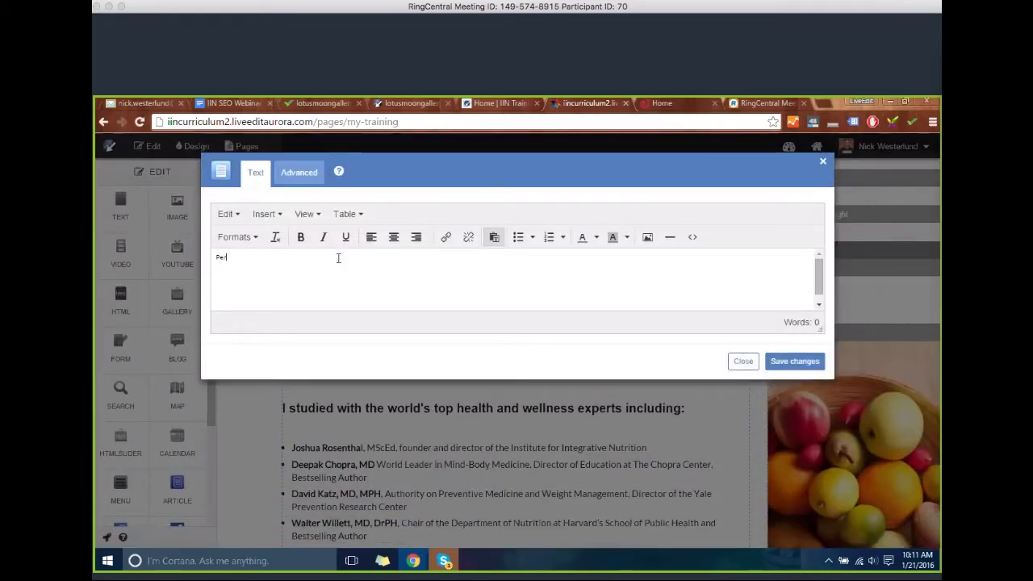
type("al Training")
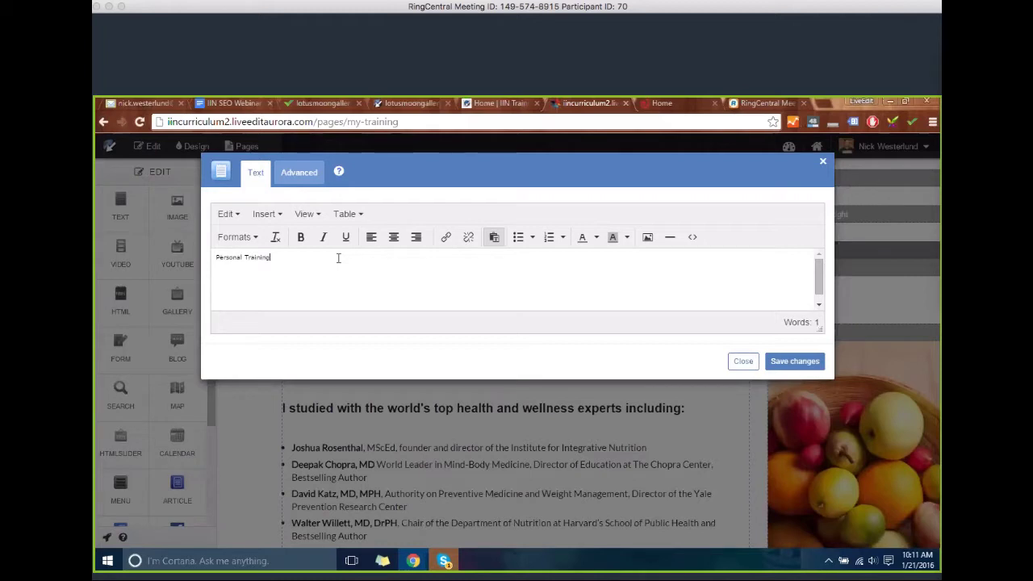
- Format 'Personal Training' as Header 2 and save the change
left_click_drag(294, 257, 177, 246)
left_click(234, 236)
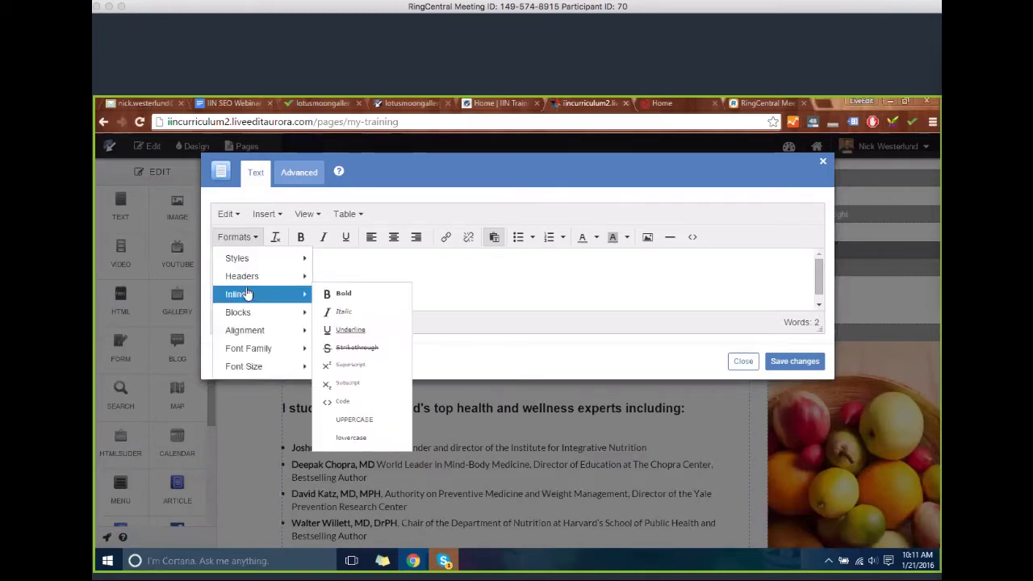
left_click(359, 301)
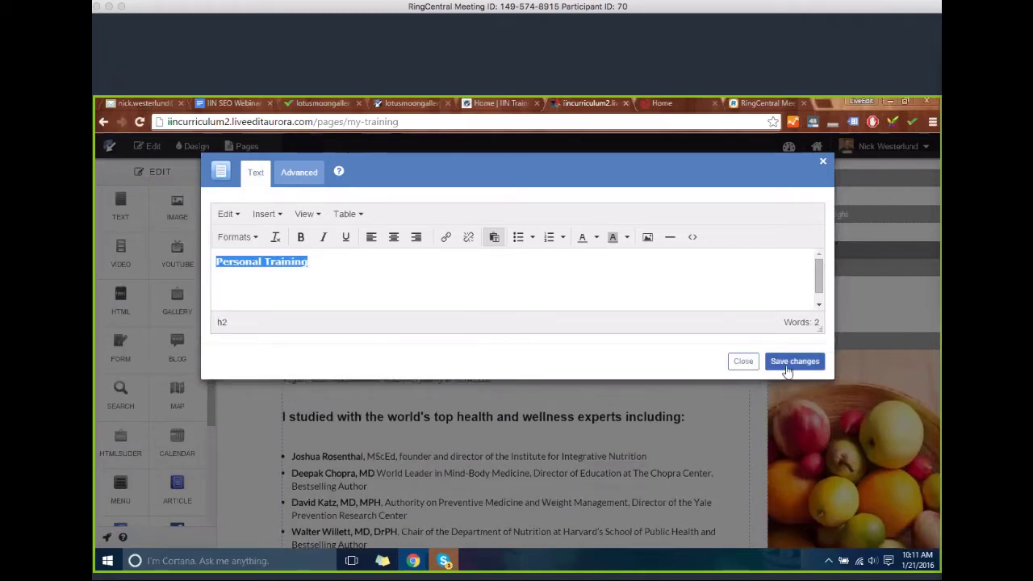
key("Escape")
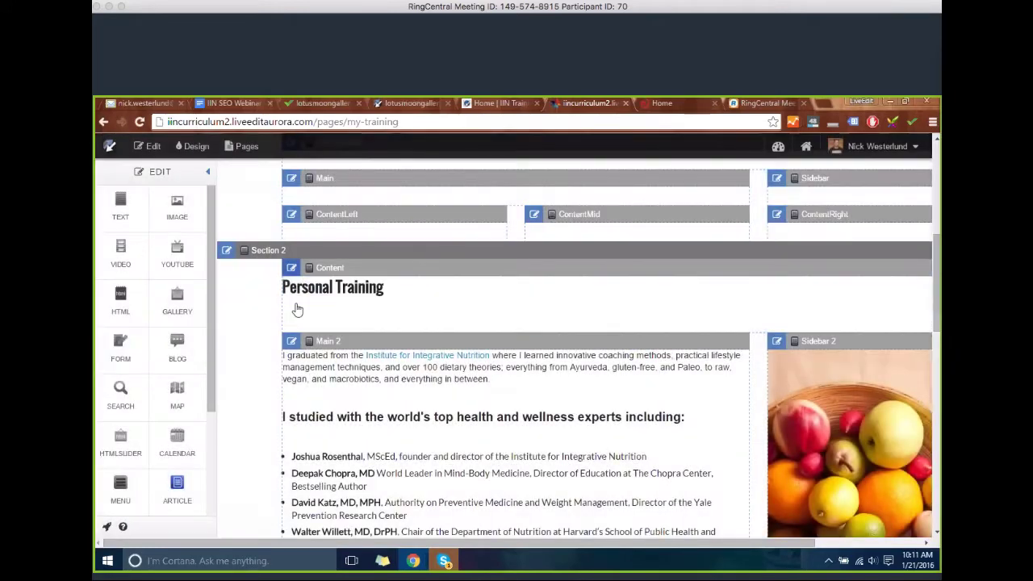
- Review the updated page and bring up the Skype chat window
scroll(298, 320, "up", 5)
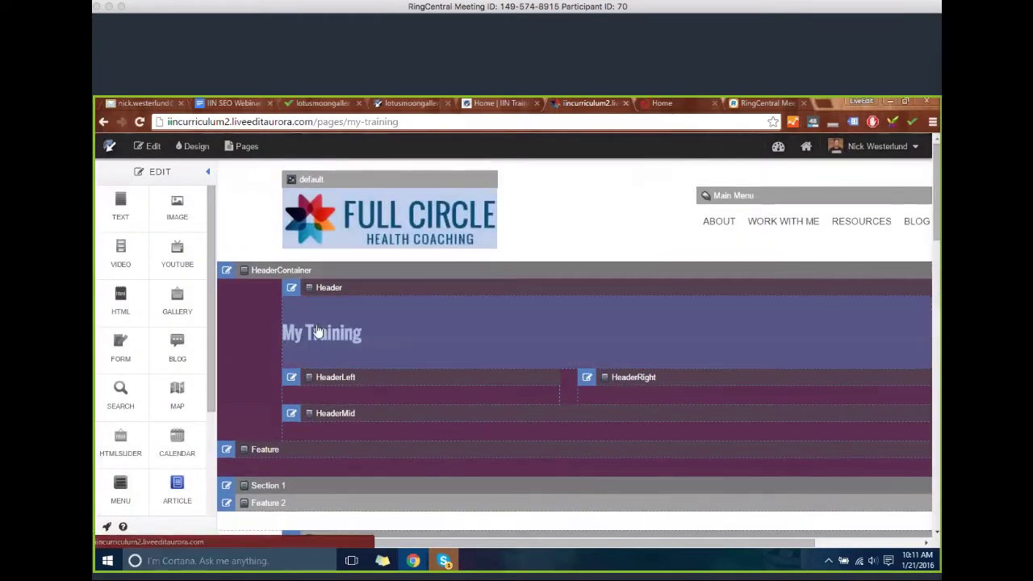
scroll(339, 331, "down", 5)
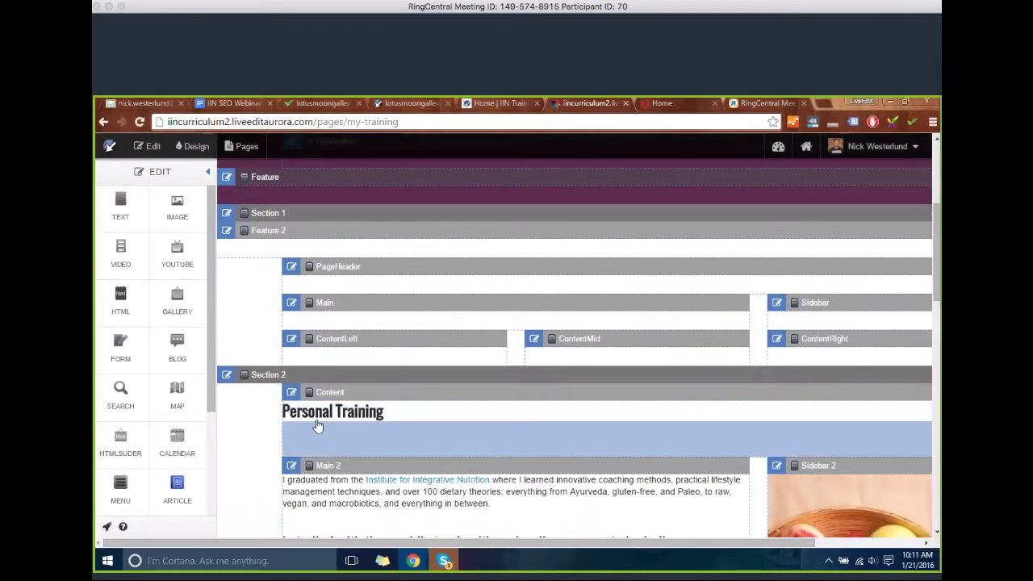
scroll(318, 427, "down", 3)
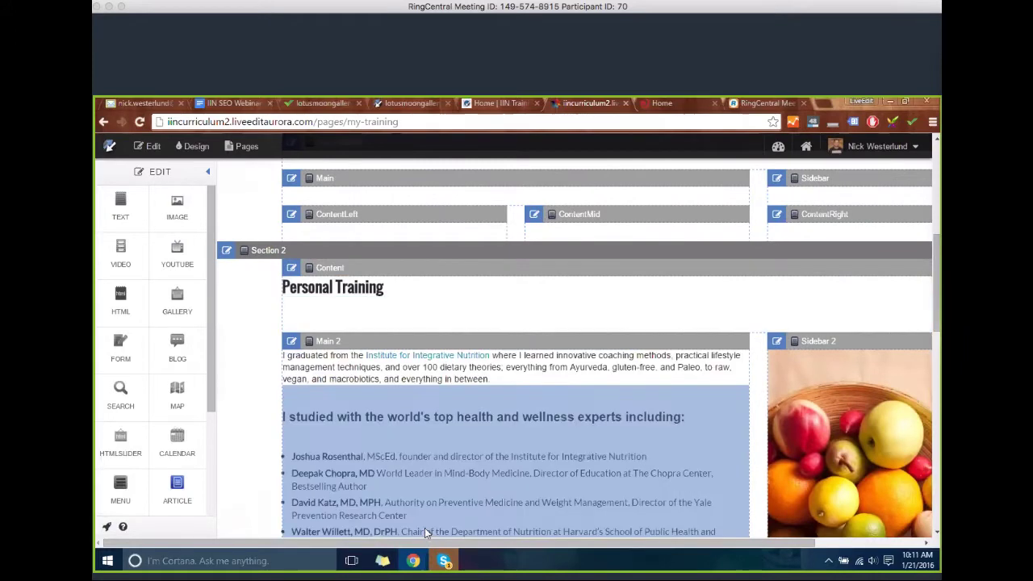
left_click(444, 560)
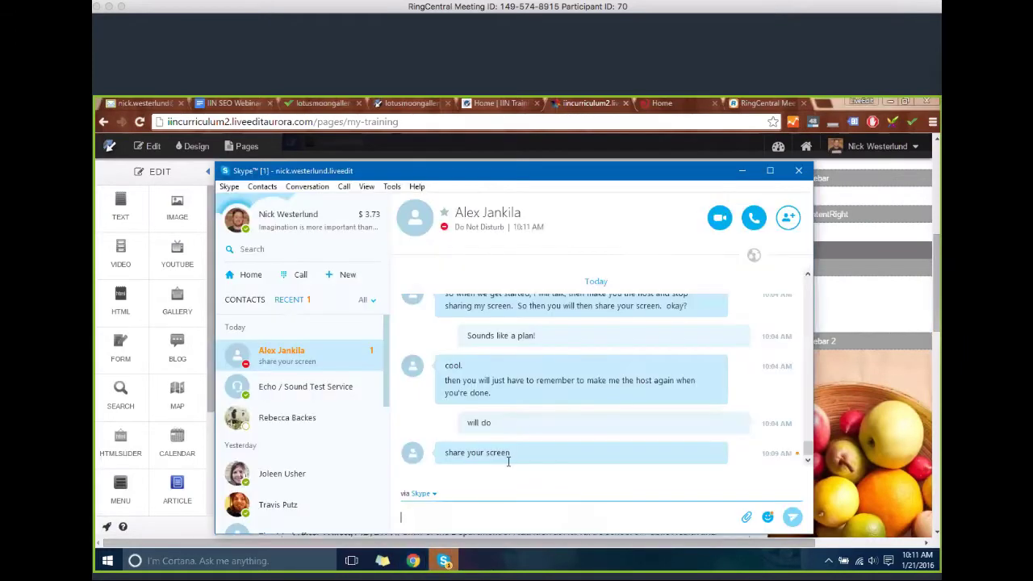
left_click(742, 170)
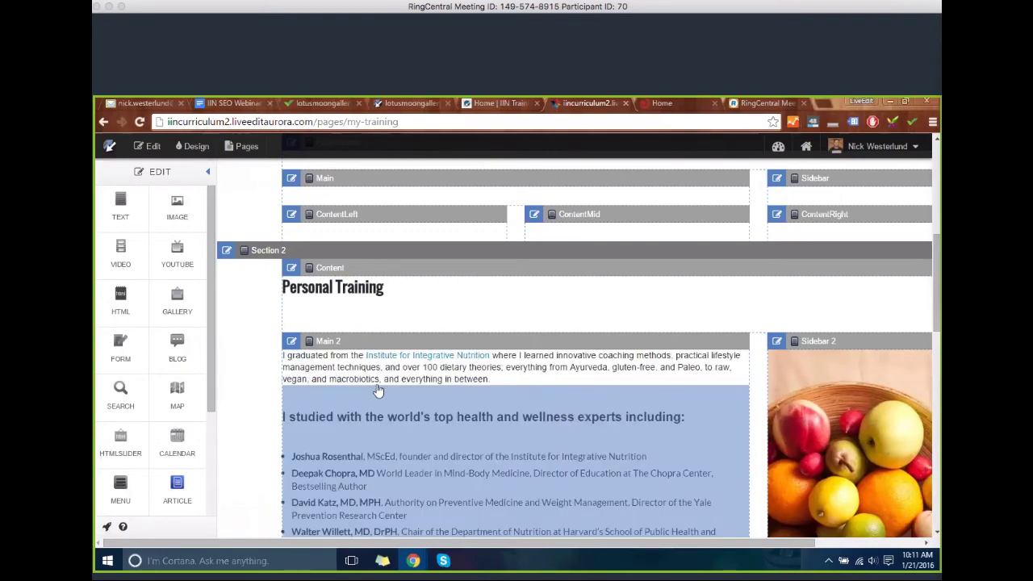
- Collapse the EDIT panel to preview the My Training page from the top
scroll(371, 387, "down", 1)
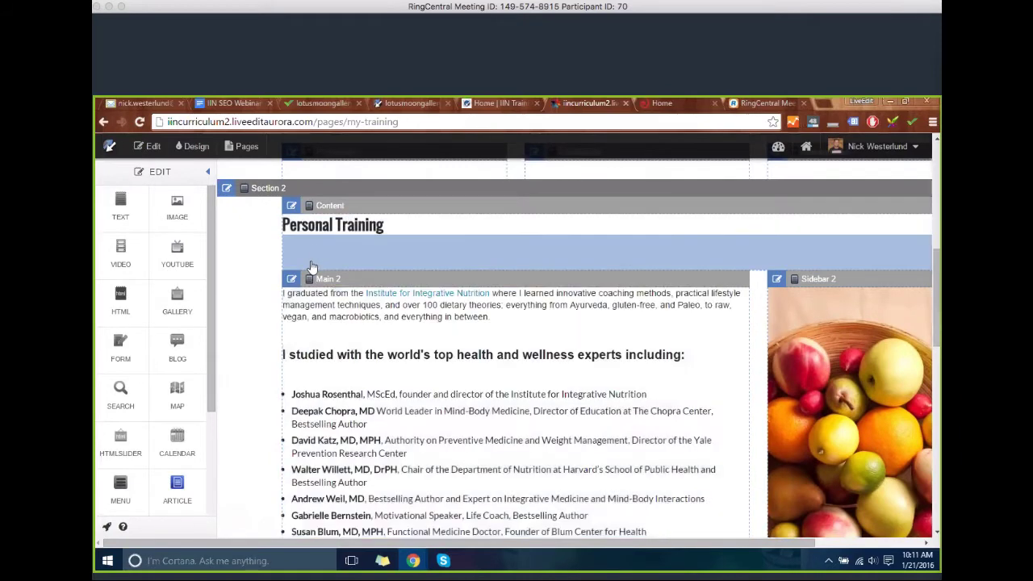
scroll(250, 339, "down", 1)
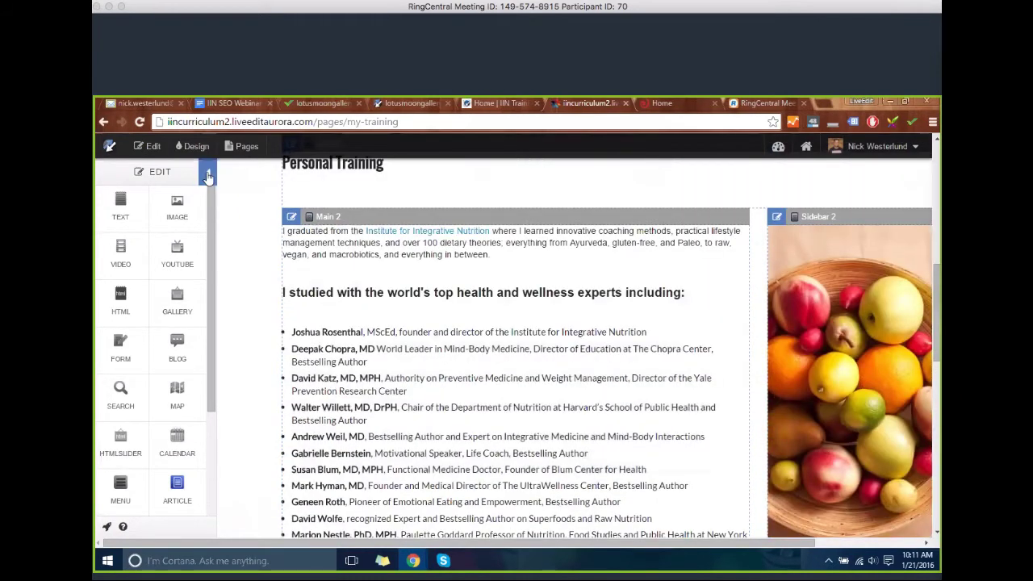
left_click(208, 176)
scroll(273, 264, "up", 10)
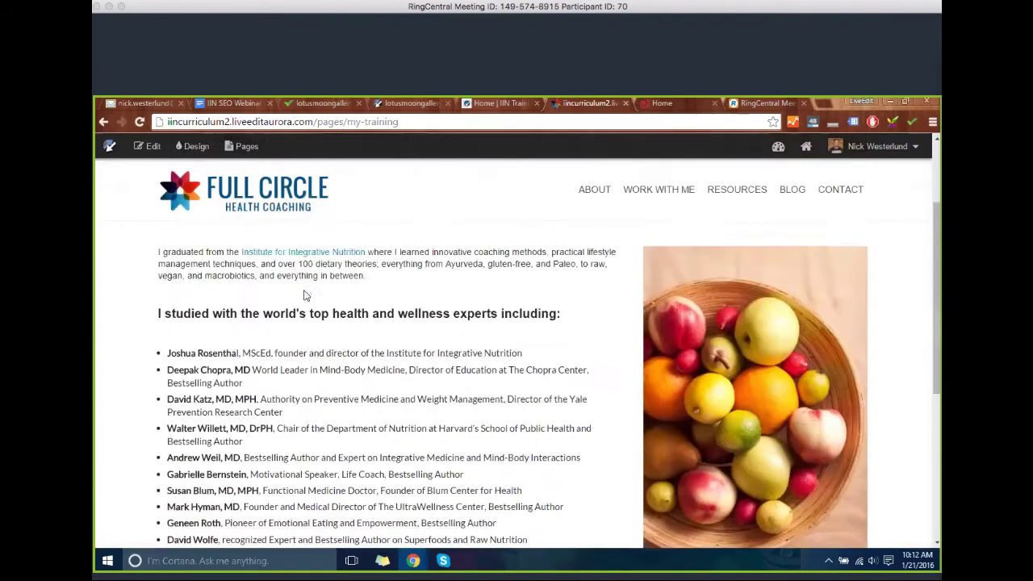
- Highlight words in the 'My Training' header to check the headings
left_click_drag(261, 280, 157, 280)
left_click(159, 280)
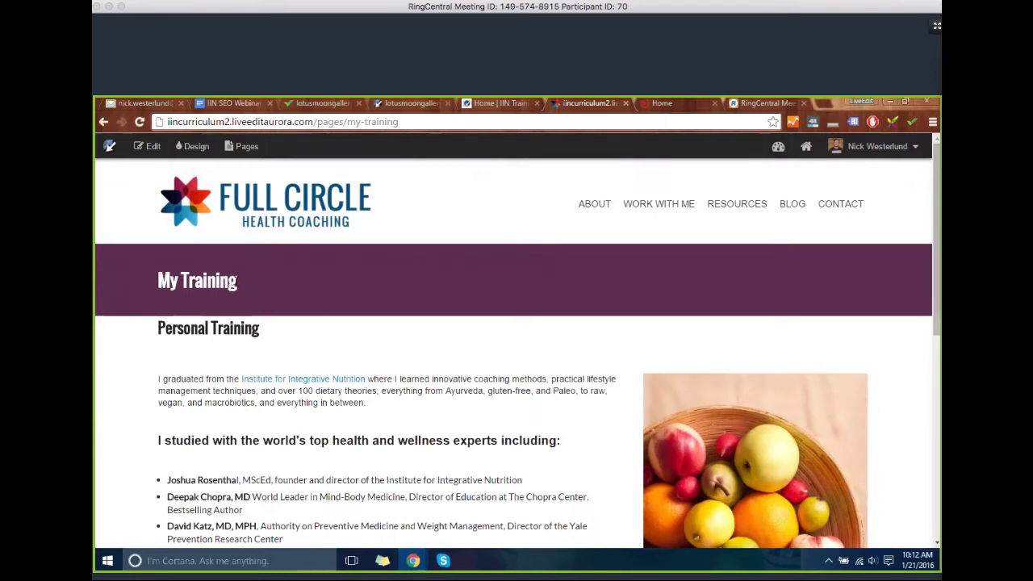
left_click_drag(238, 280, 180, 280)
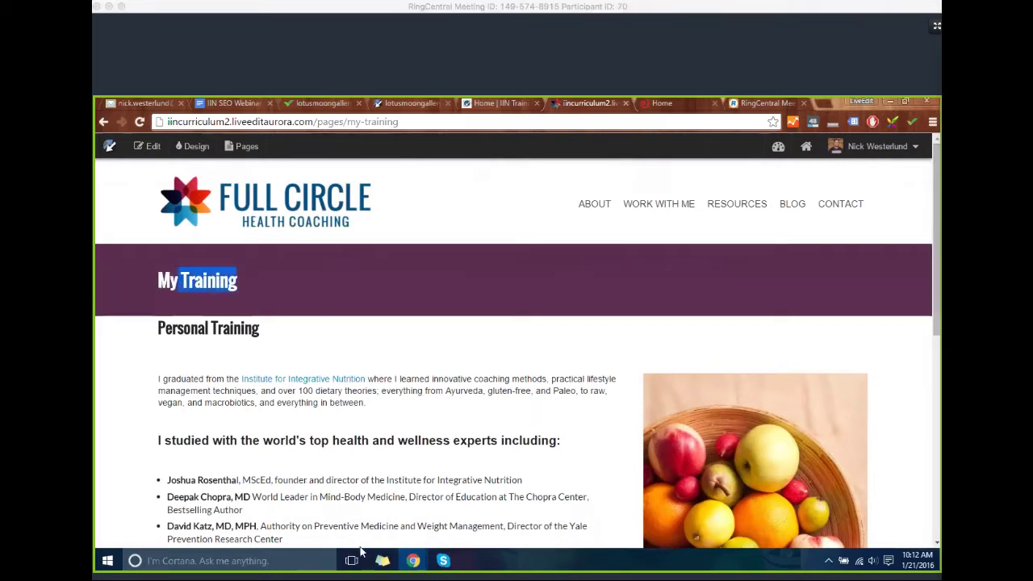
left_click(286, 242)
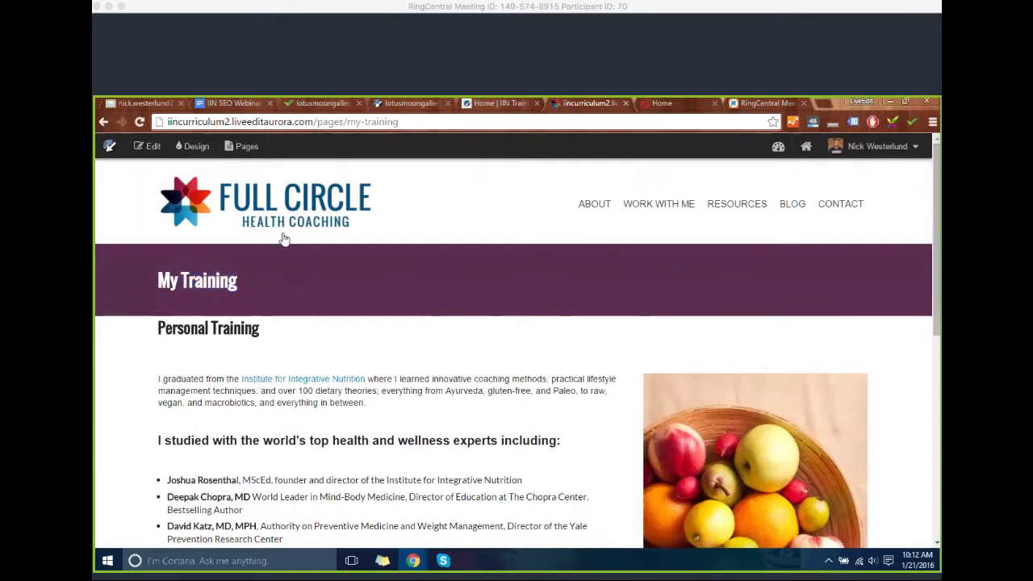